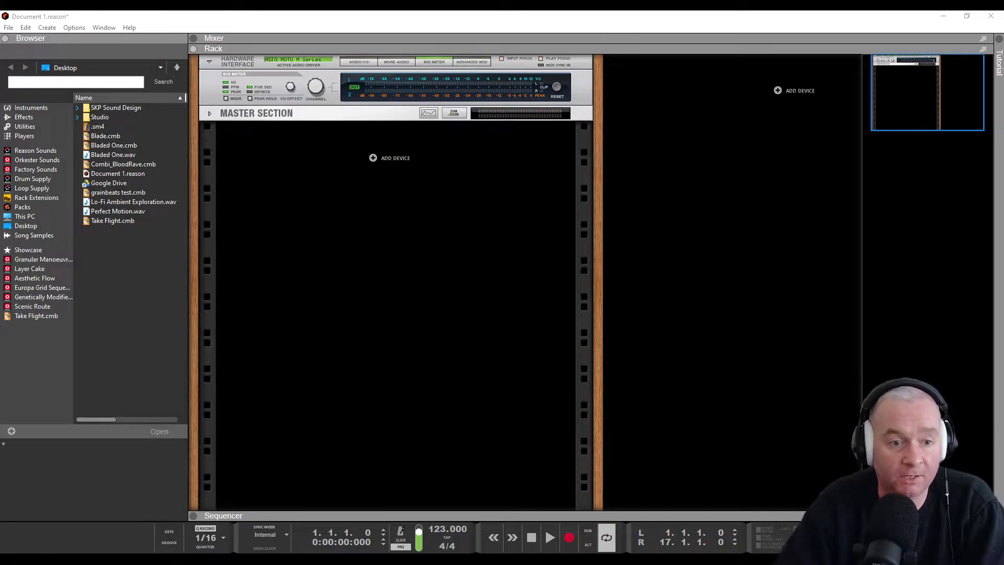
Add a Redrum Drum Computer to the empty rack and reset the device to clear its kit
click(38, 107)
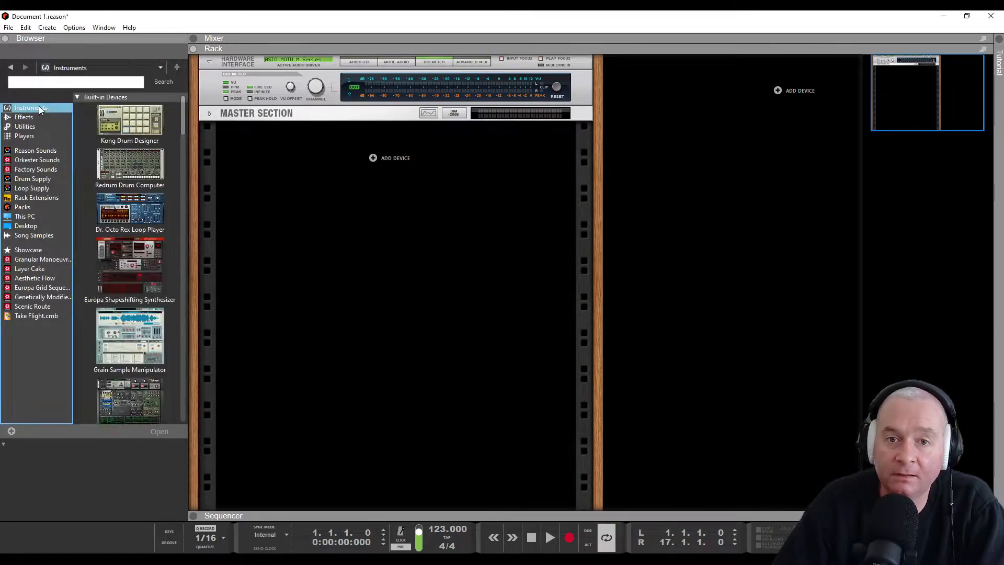
drag(105, 160, 359, 237)
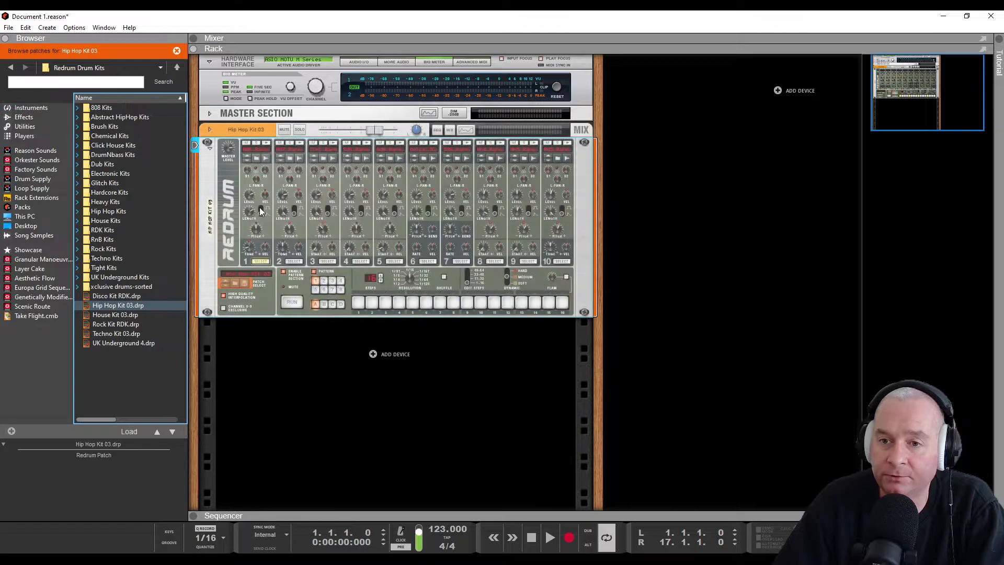
right_click(230, 209)
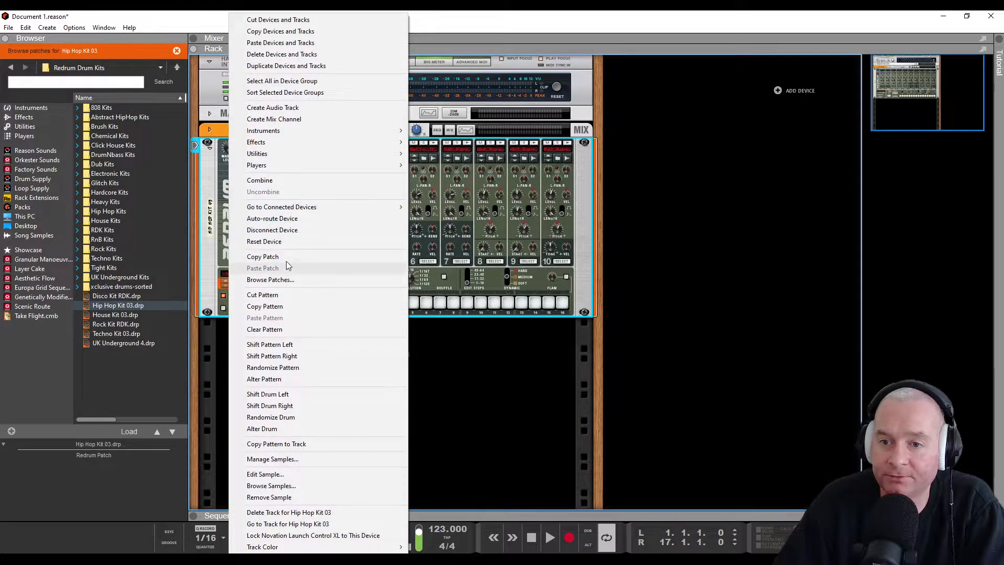
click(272, 242)
Audition bass drum samples for Redrum channel 1 and load Bd4_Brat.wav
click(256, 159)
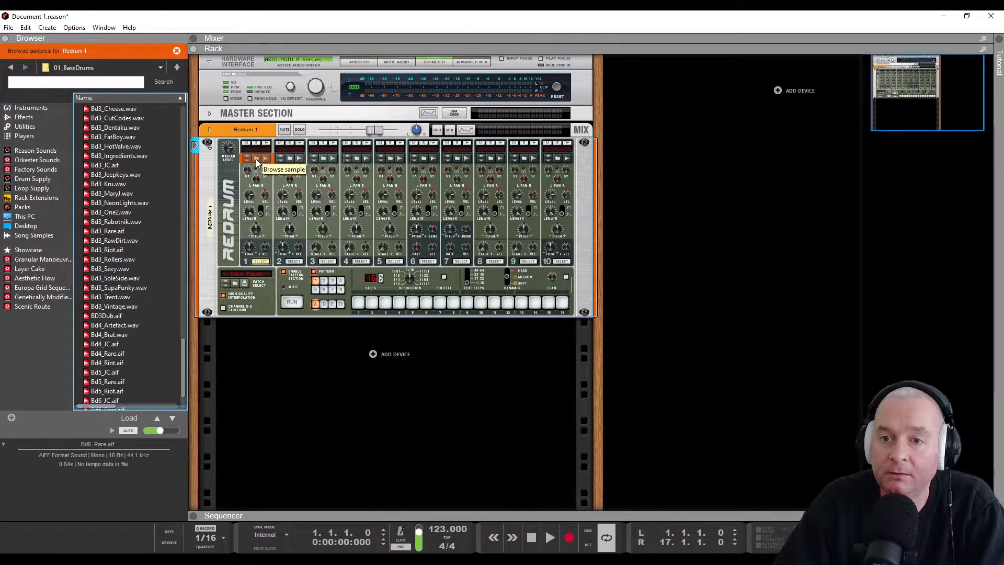
click(117, 288)
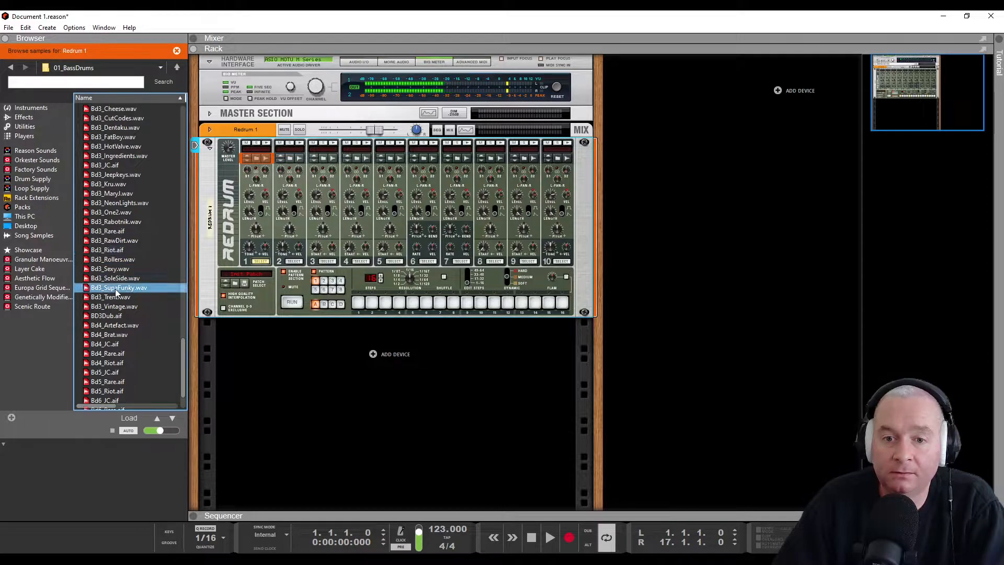
click(115, 298)
click(114, 308)
click(114, 316)
click(114, 325)
click(112, 334)
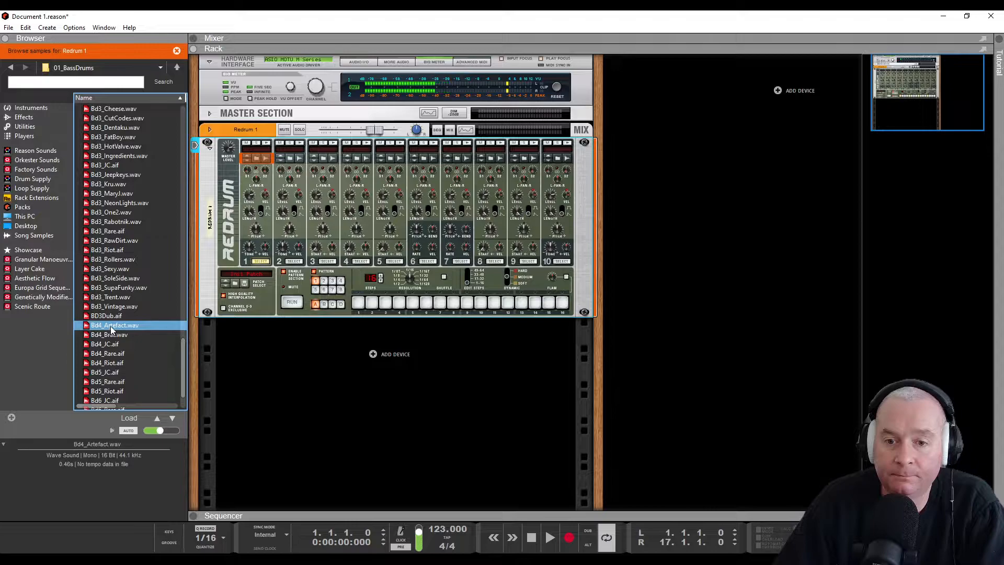
click(112, 348)
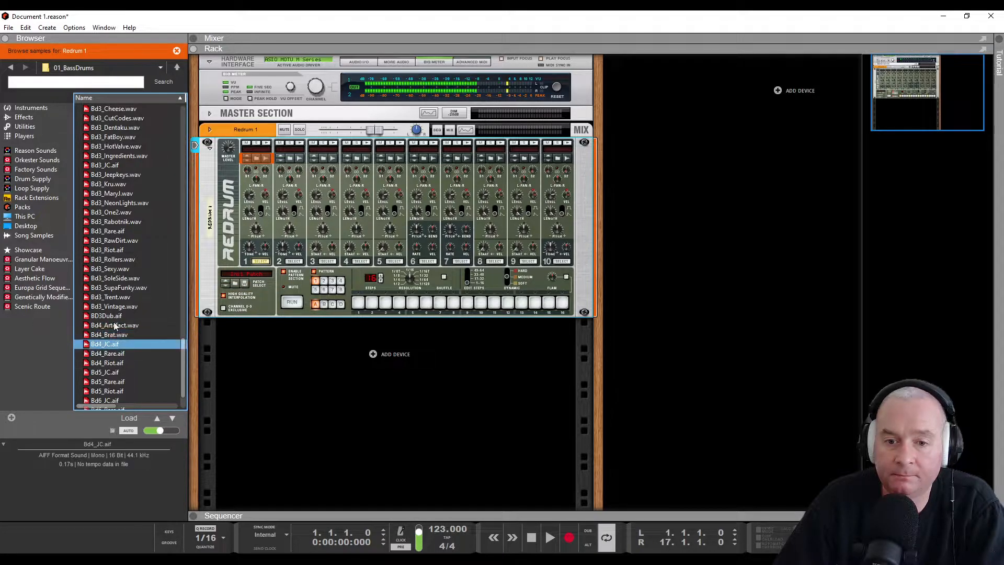
drag(109, 334, 275, 232)
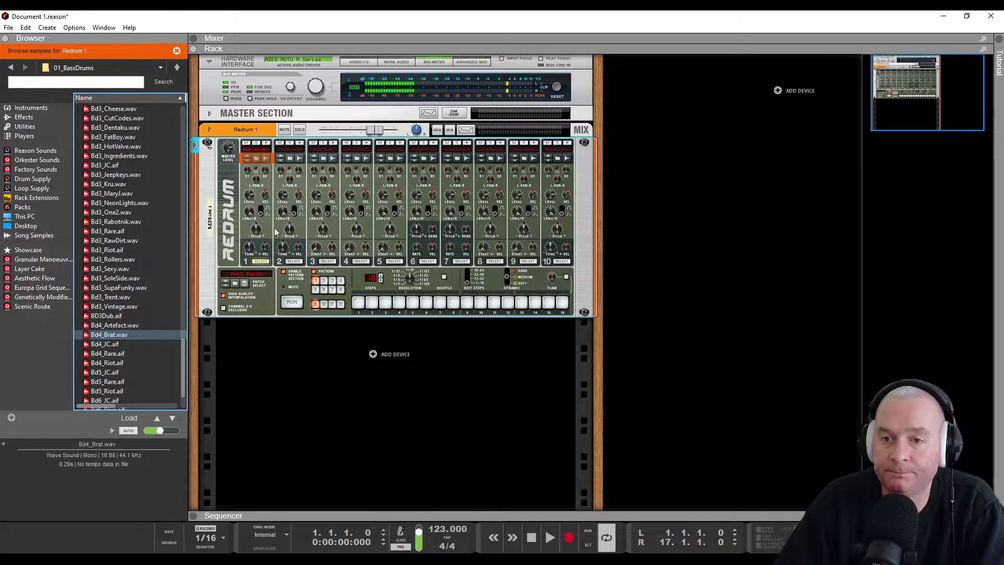
Program channel 1 kicks on steps 1, 5, 9 and 13 of the Redrum pattern and audition the loop
click(358, 302)
click(412, 302)
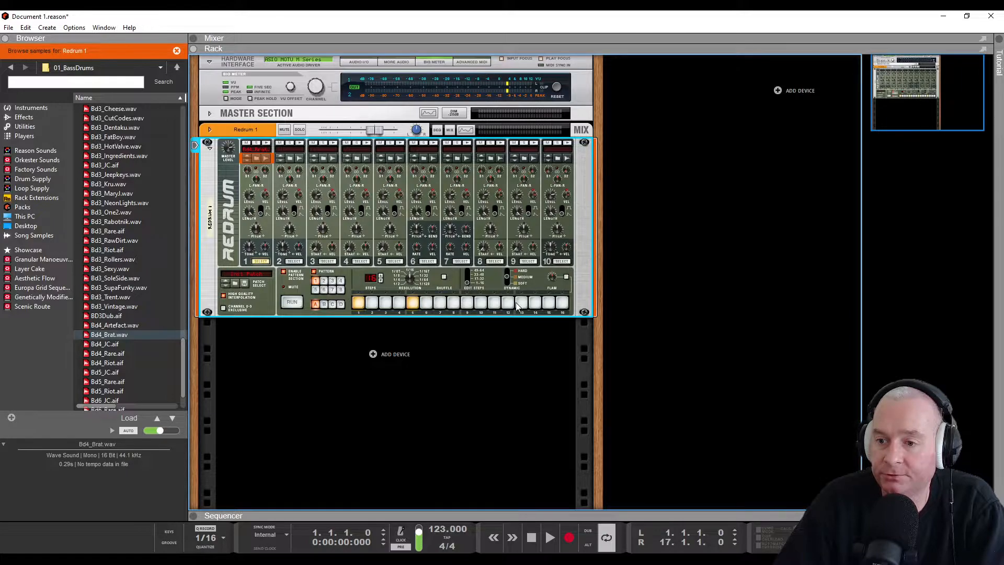
click(466, 303)
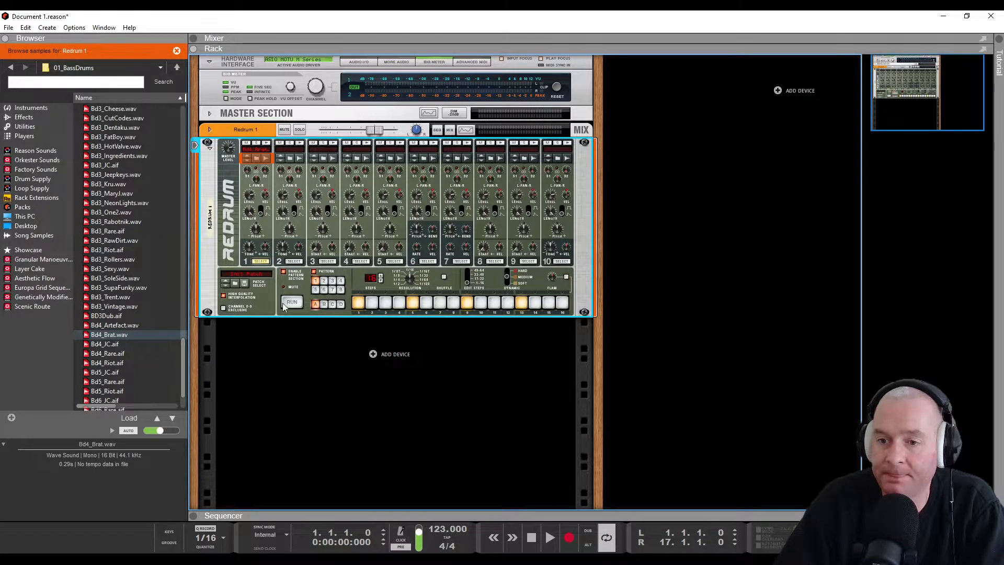
click(286, 302)
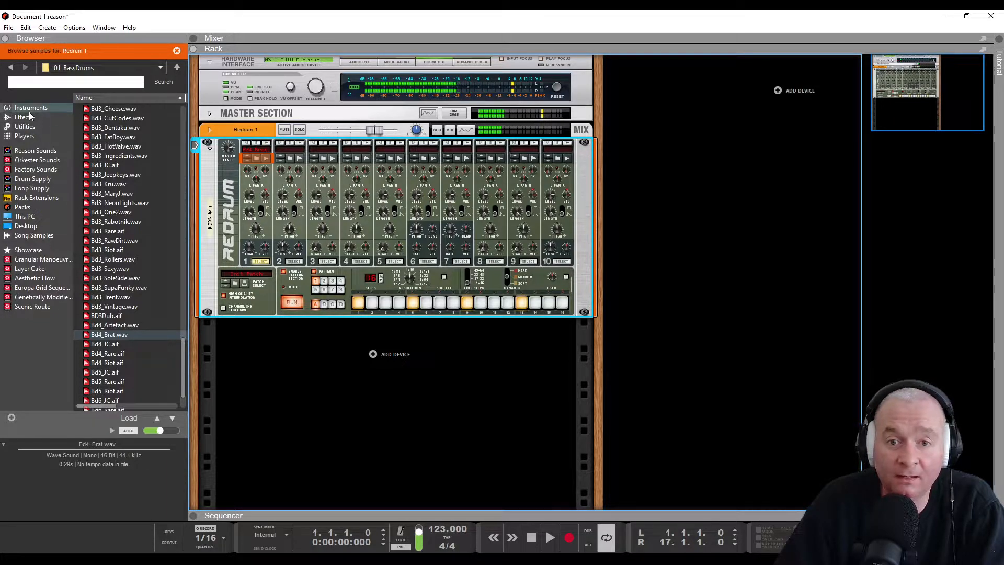
click(286, 376)
click(291, 300)
Add the Take Flight.cmb patch below Redrum and a Spider Audio Merger & Splitter above the Redrum mix channel
drag(36, 316, 355, 441)
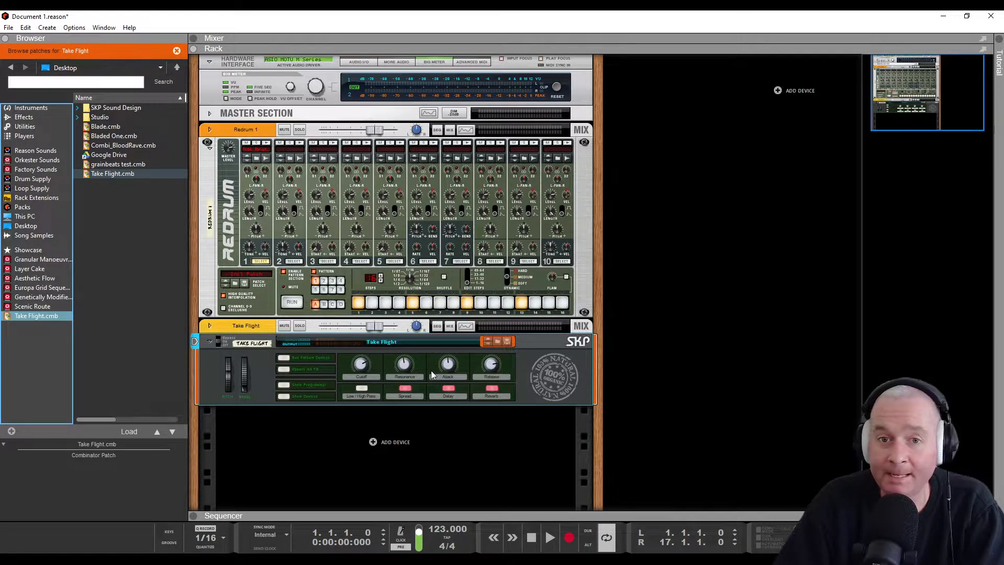
click(50, 128)
drag(140, 226, 387, 120)
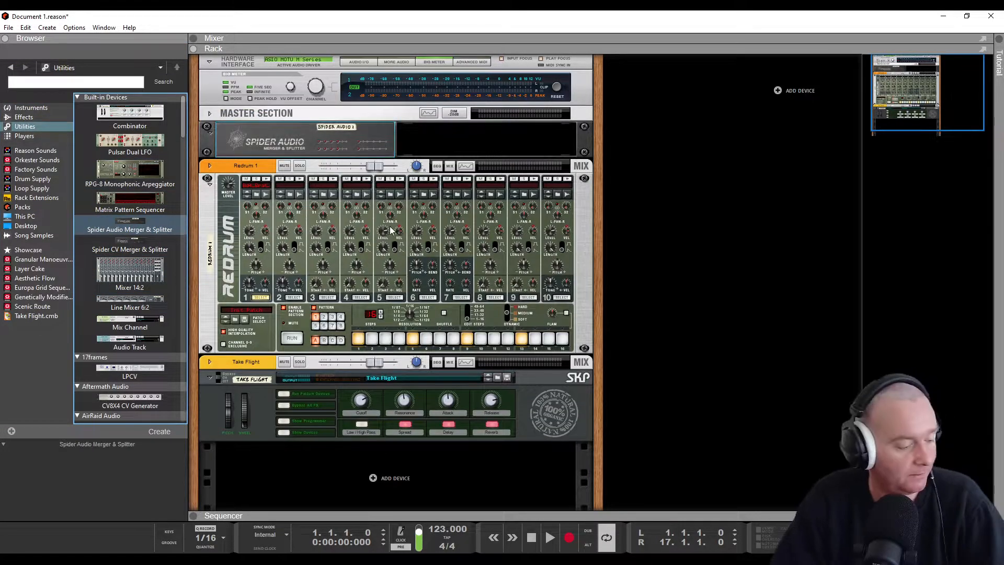
Cable the Redrum mix channel's parallel output to the Spider Audio split input on the rear of the rack
key(Tab)
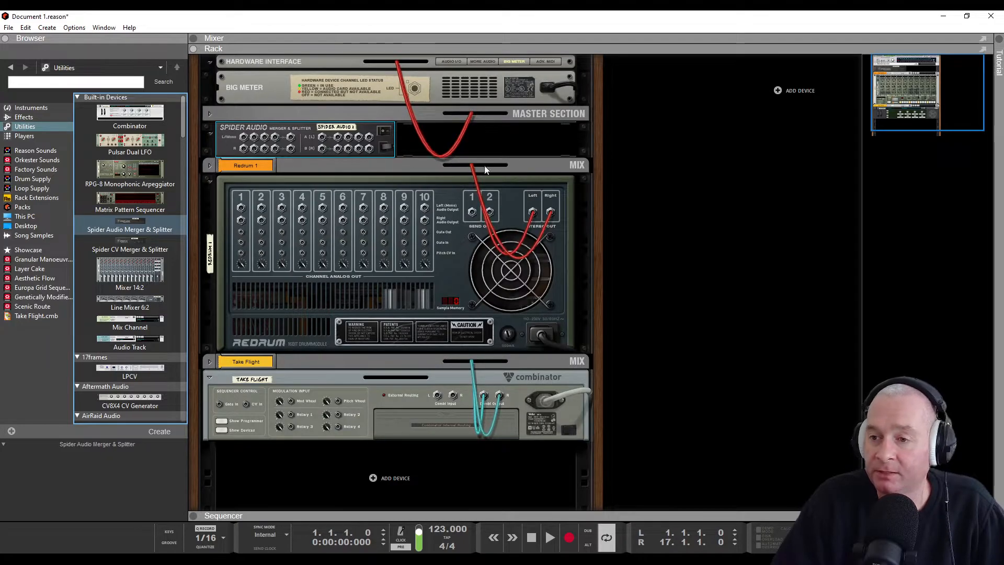
click(208, 166)
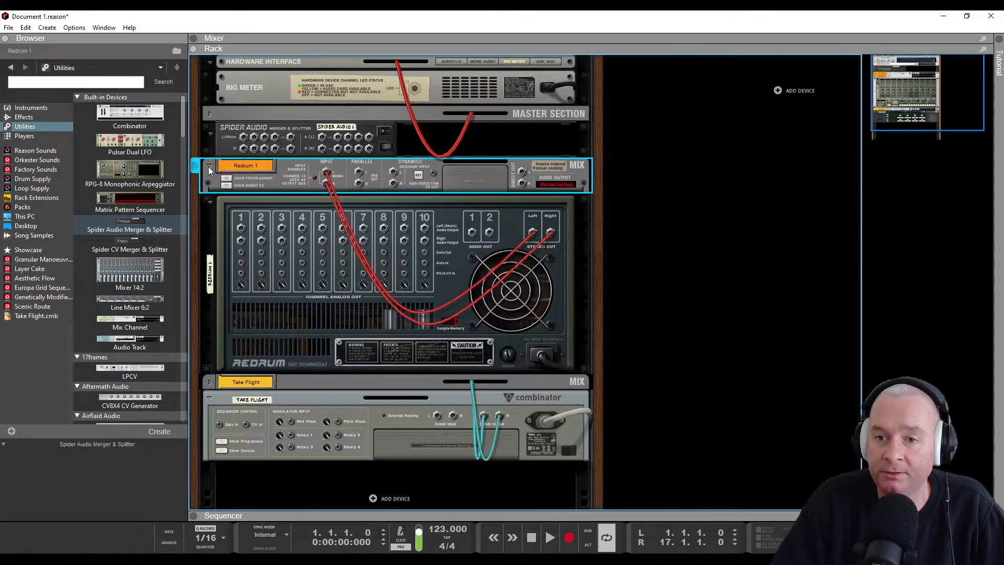
drag(359, 172, 324, 137)
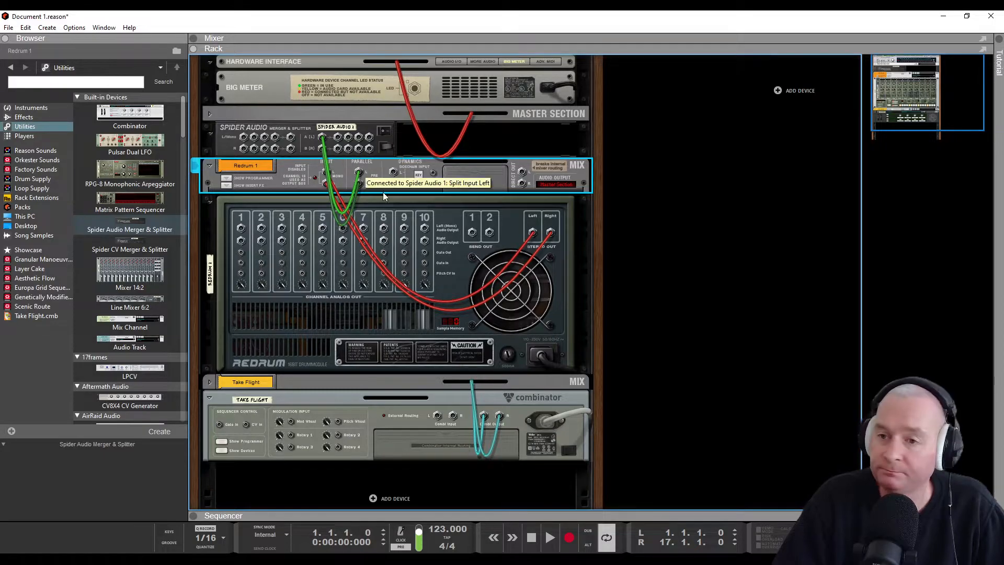
key(Tab)
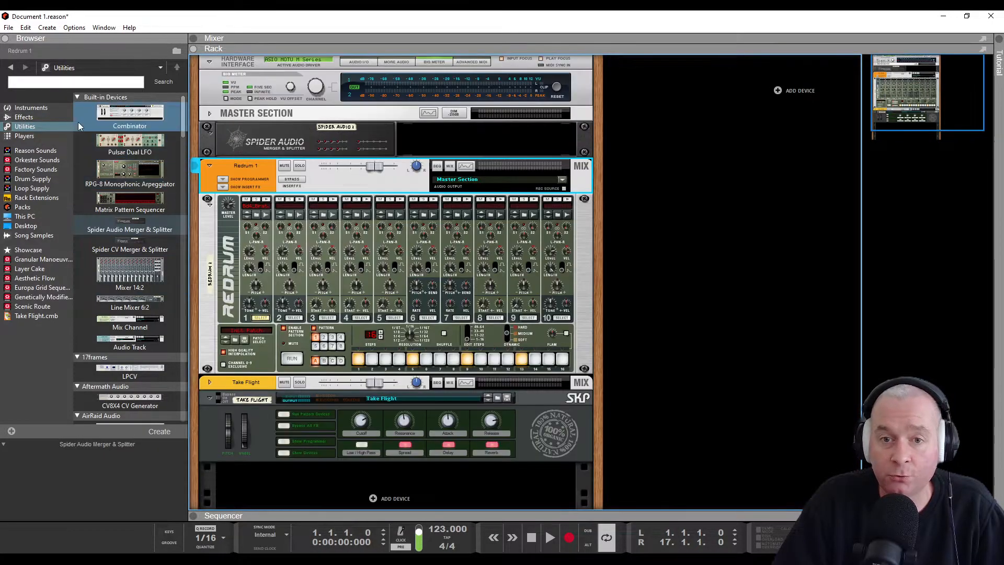
Insert a Channel Dynamics effect below the Take Flight Combinator and check its rear cabling
click(25, 117)
scroll(136, 314, down, 2)
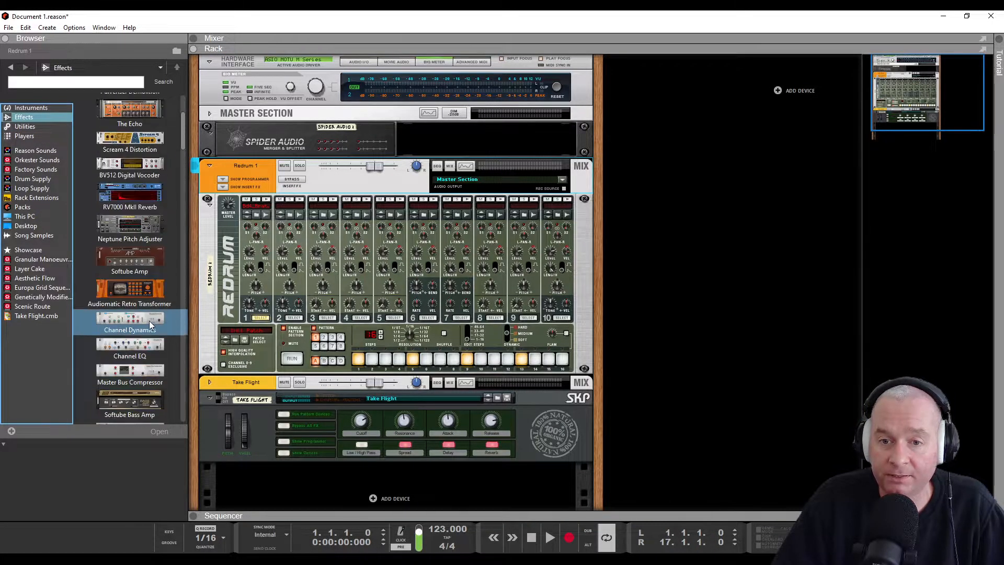
drag(142, 323, 302, 484)
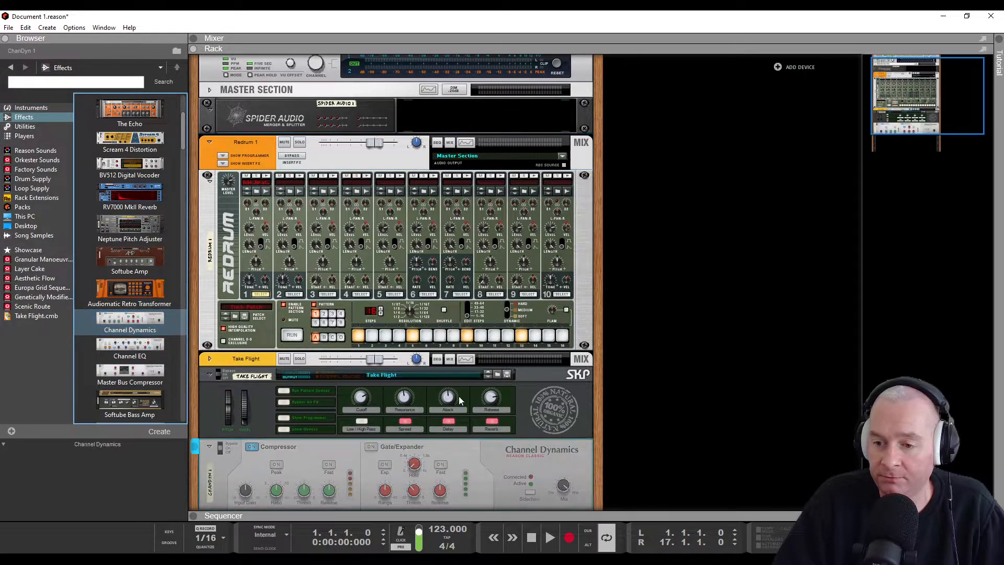
key(Tab)
scroll(660, 400, down, 3)
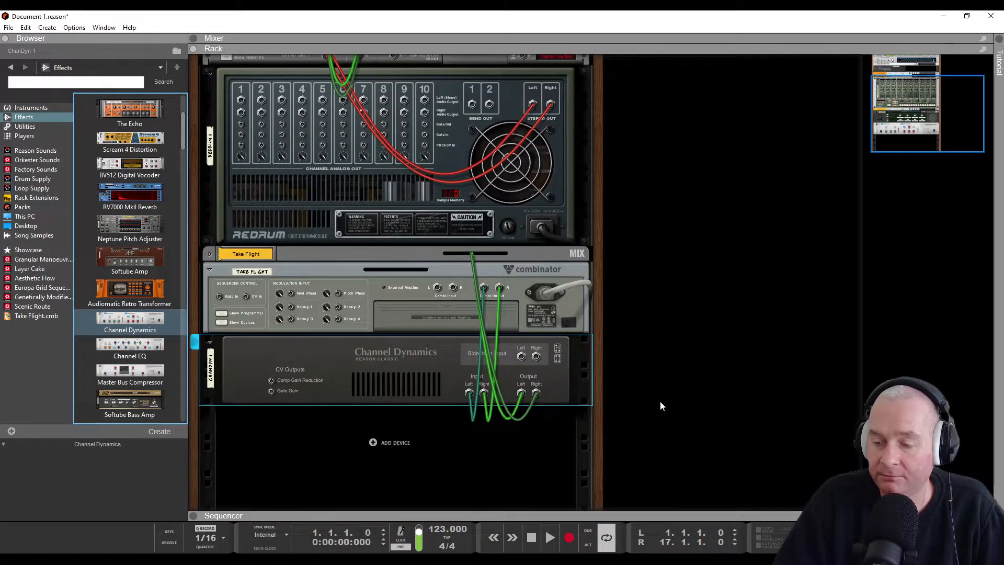
Cable a Spider Audio split output to the Channel Dynamics sidechain input
scroll(389, 190, up, 4)
drag(340, 139, 521, 486)
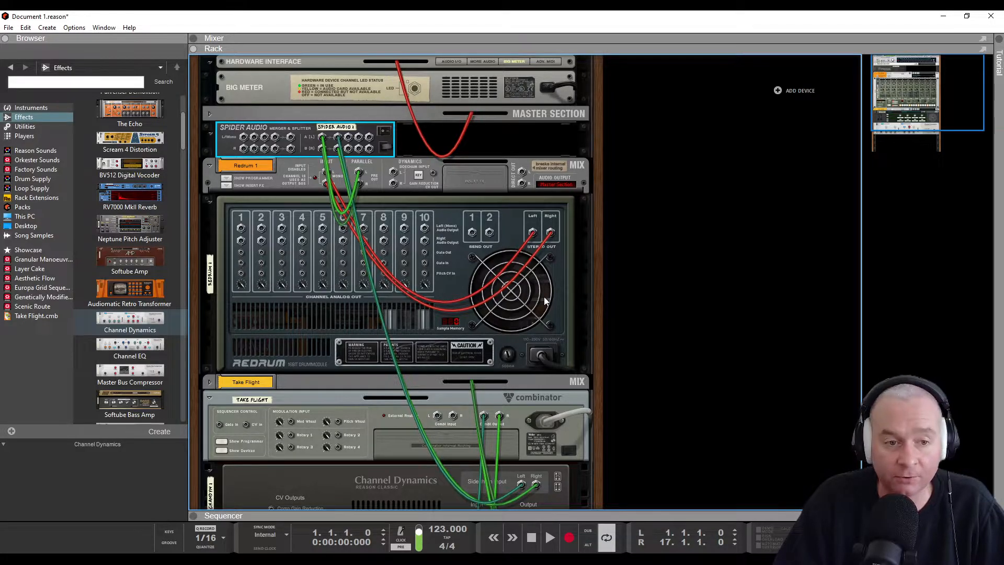
key(Tab)
key(Tab)
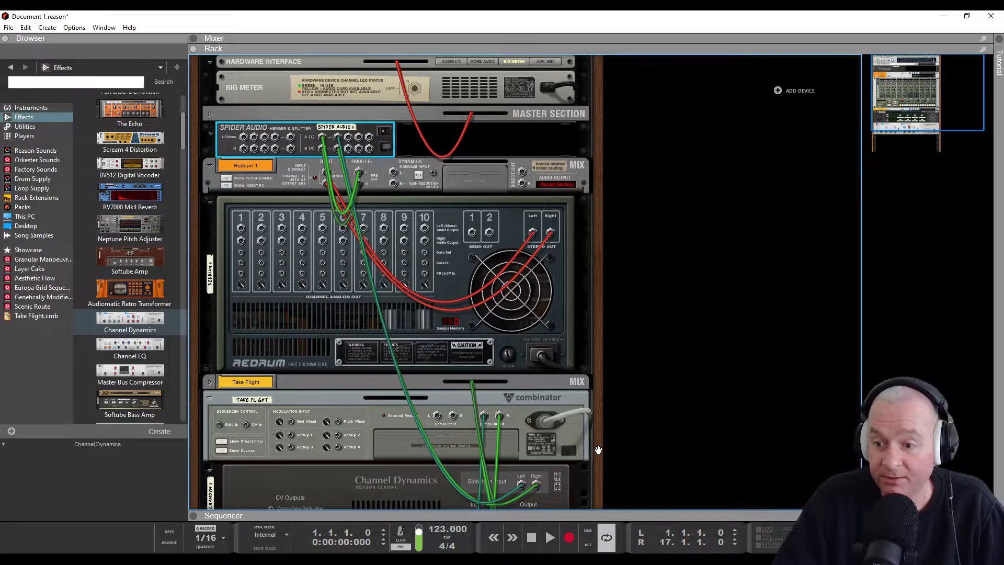
key(Tab)
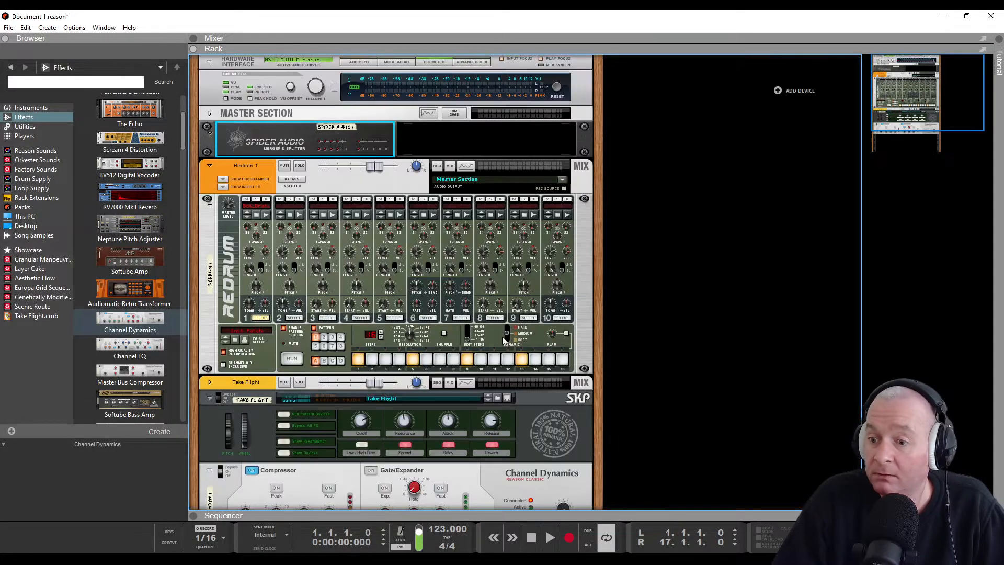
Raise the Channel Dynamics compressor ratio and lower its threshold to about -46 dB
scroll(529, 369, down, 3)
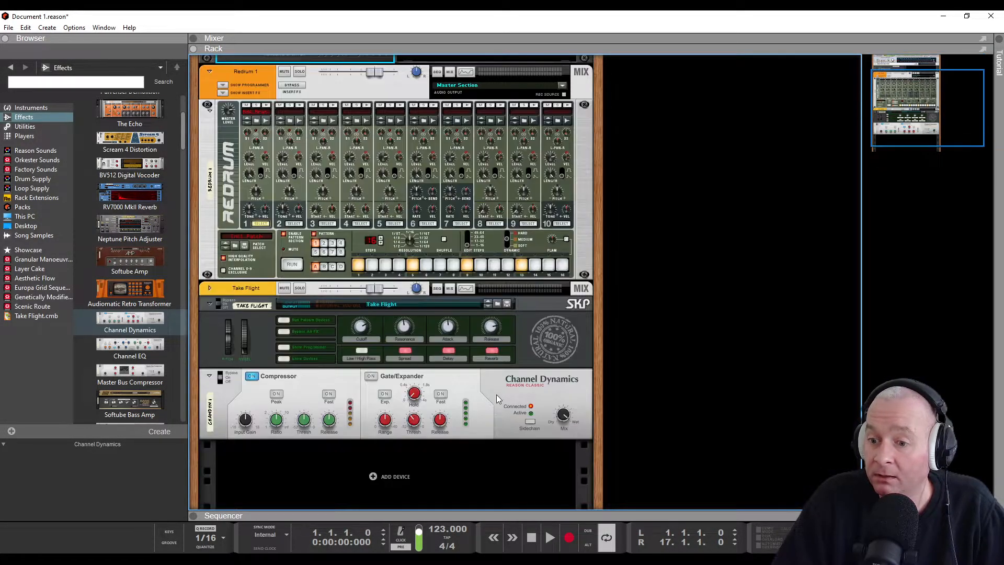
click(529, 425)
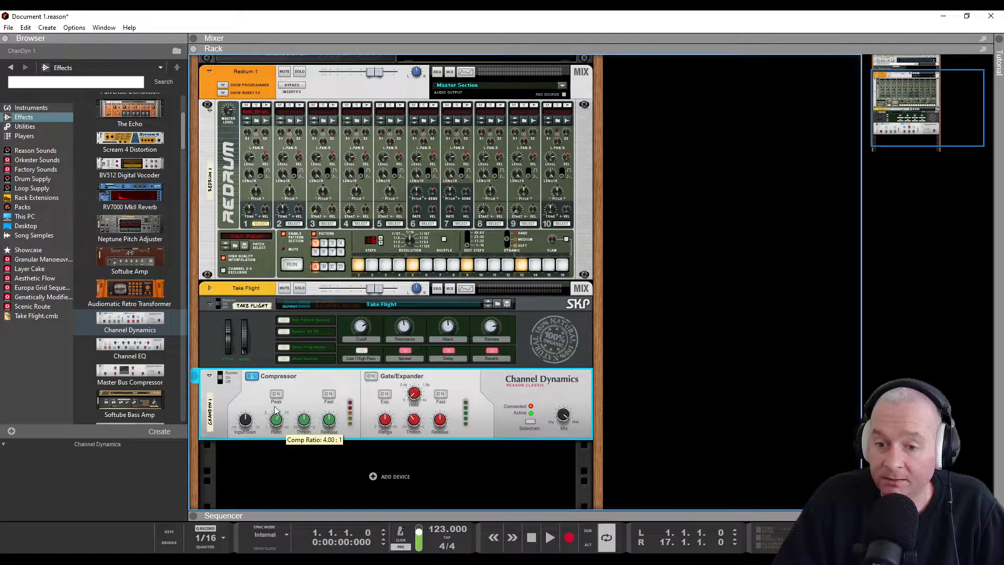
drag(278, 382, 278, 381)
drag(306, 420, 309, 477)
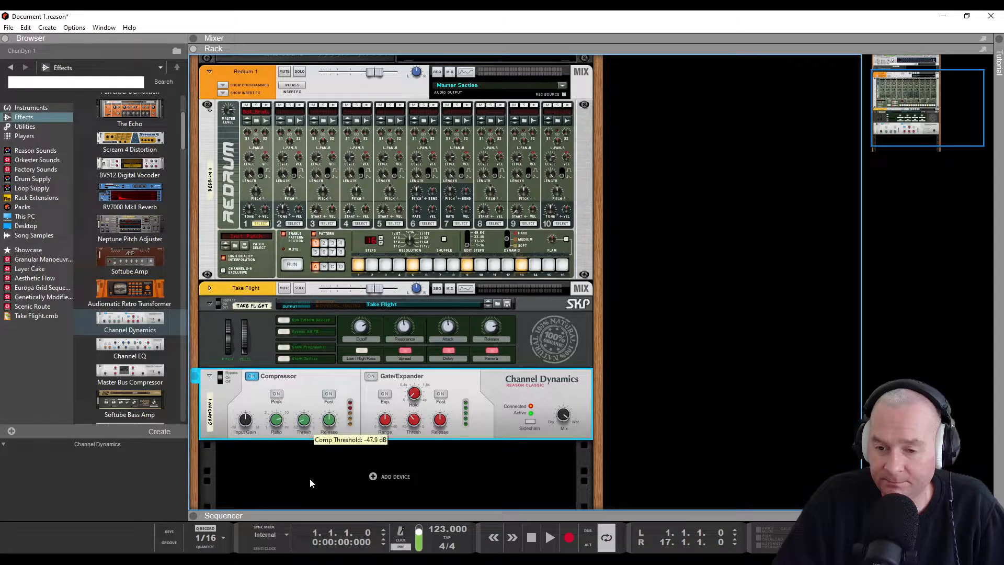
drag(280, 424, 302, 419)
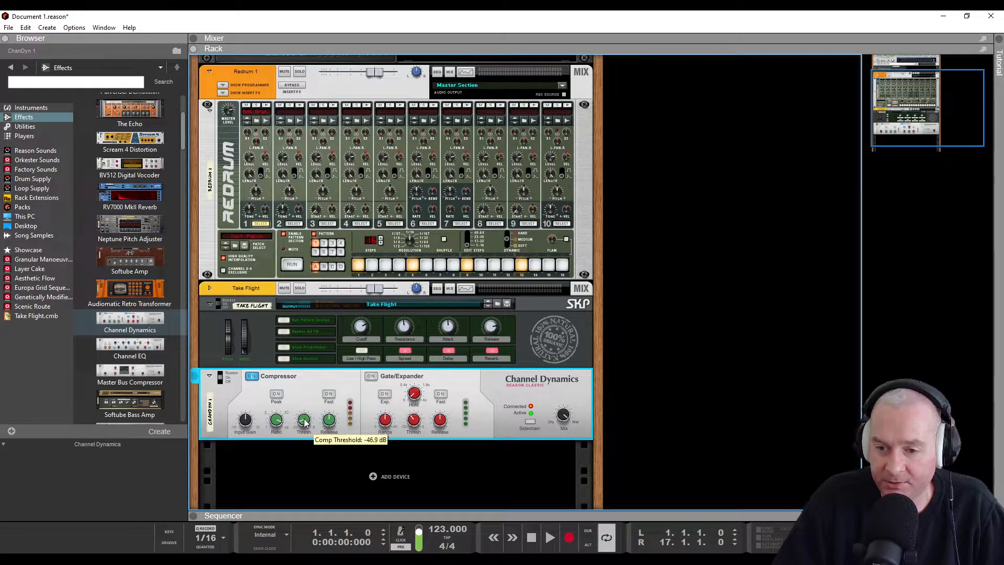
Play the song and slightly lower the Take Flight mix channel's level fader
scroll(312, 391, up, 3)
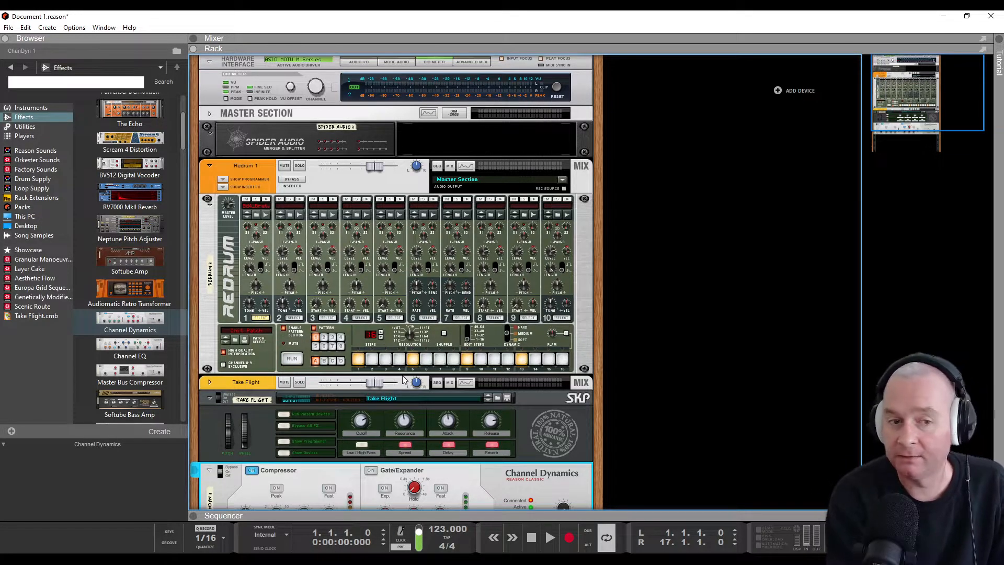
key(space)
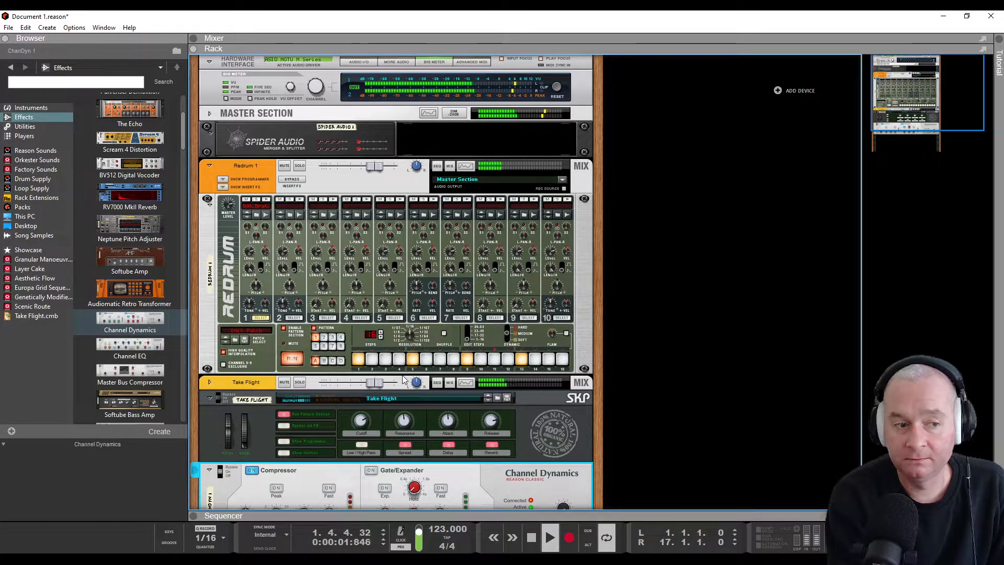
click(372, 387)
drag(371, 386, 368, 388)
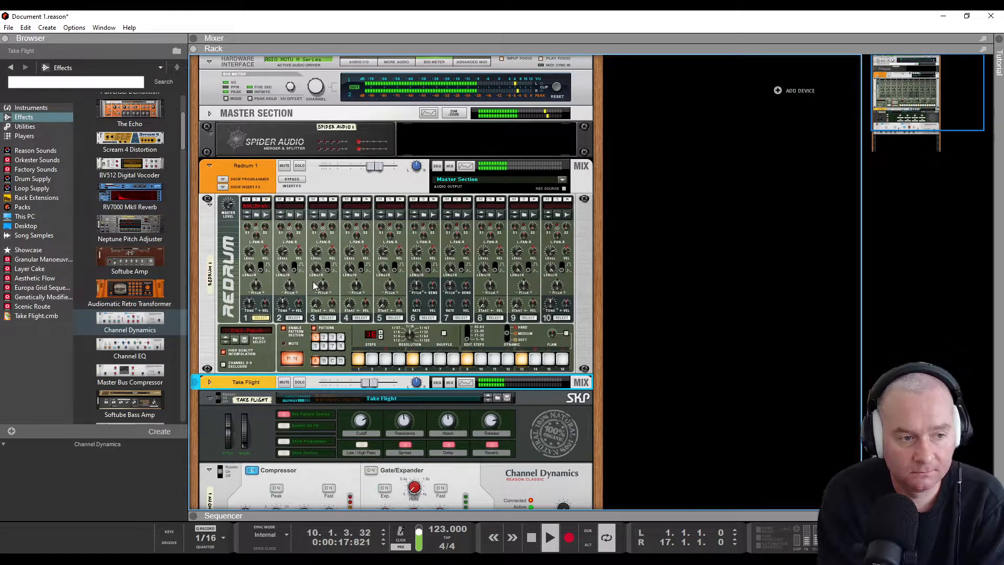
Mute the Redrum 1 mix channel during playback and check the Channel Dynamics compressor's response
click(285, 165)
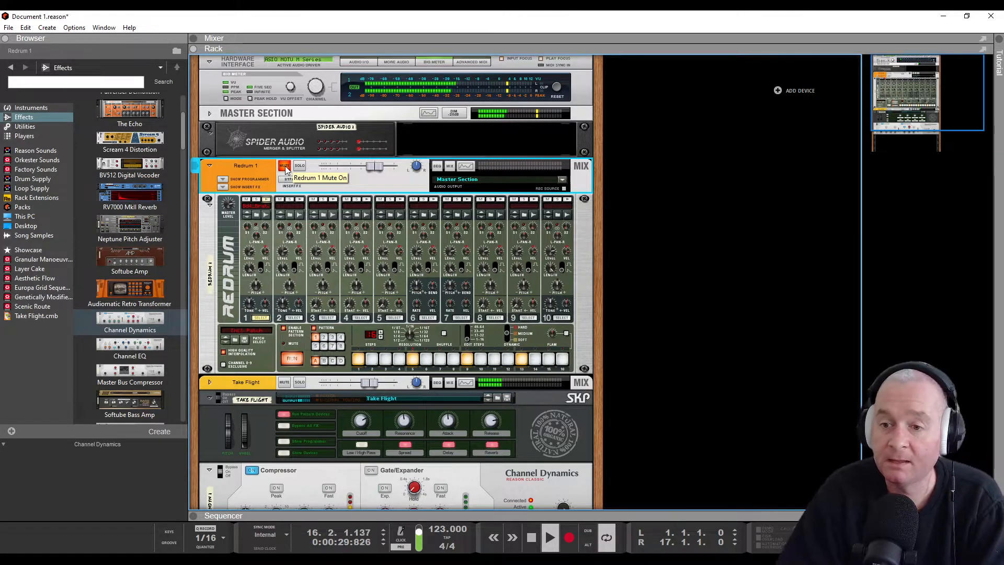
scroll(343, 273, down, 2)
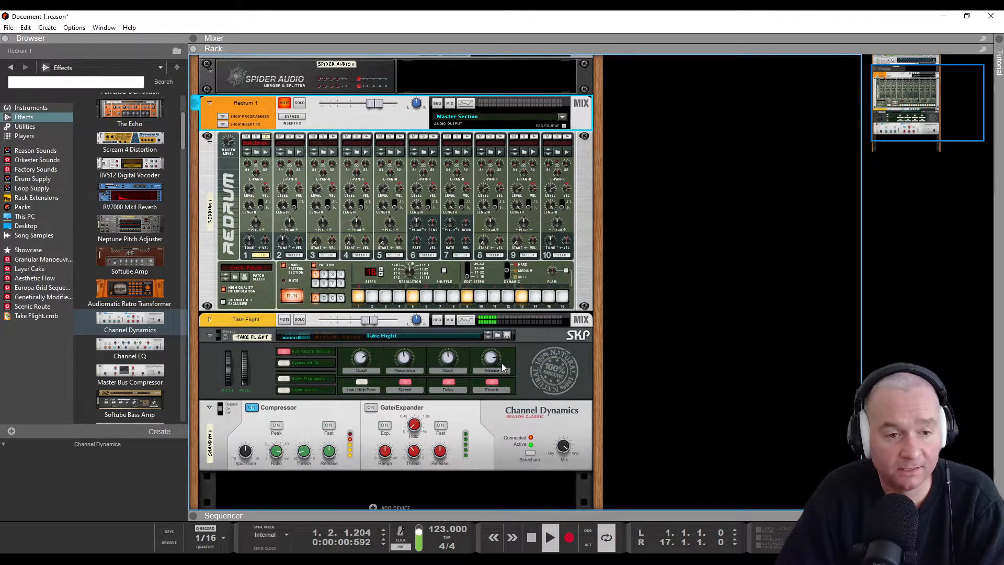
scroll(501, 363, up, 2)
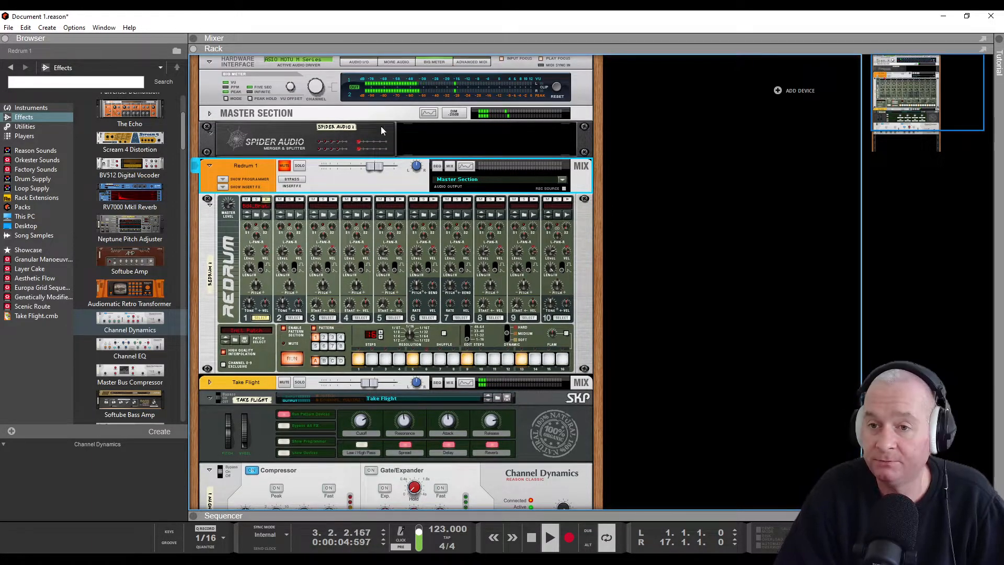
Add a second Spider Audio Merger & Splitter beside the first and cable a free stereo split output of Spider Audio 1 to its split input
key(Tab)
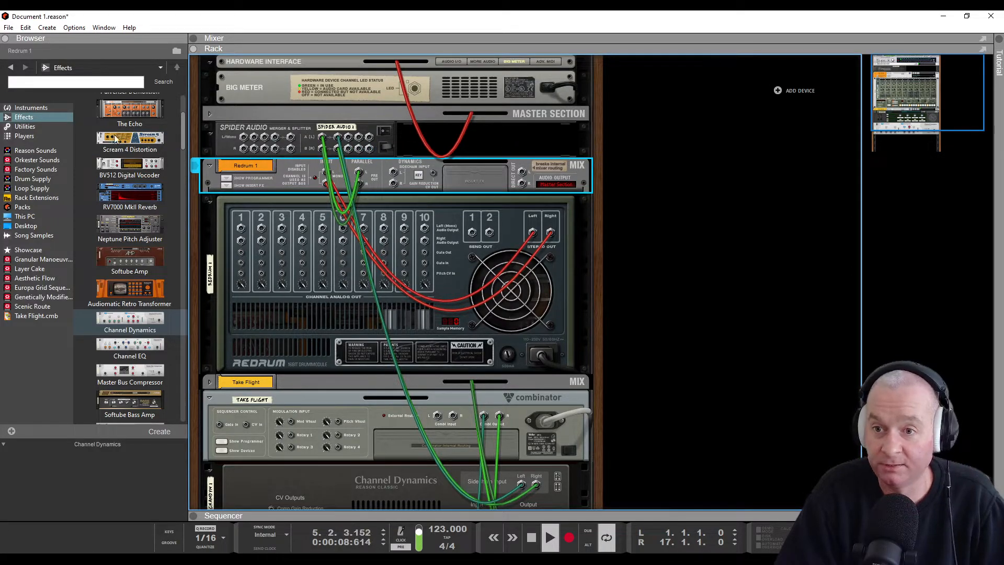
click(23, 127)
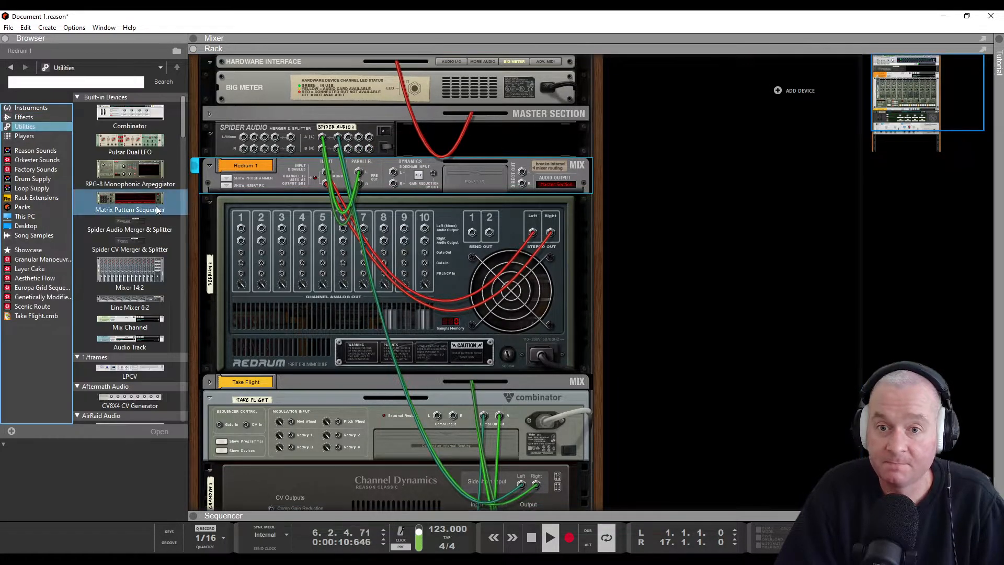
mouse_move(130, 220)
mouse_down()
mouse_move(575, 101)
mouse_move(522, 142)
mouse_up()
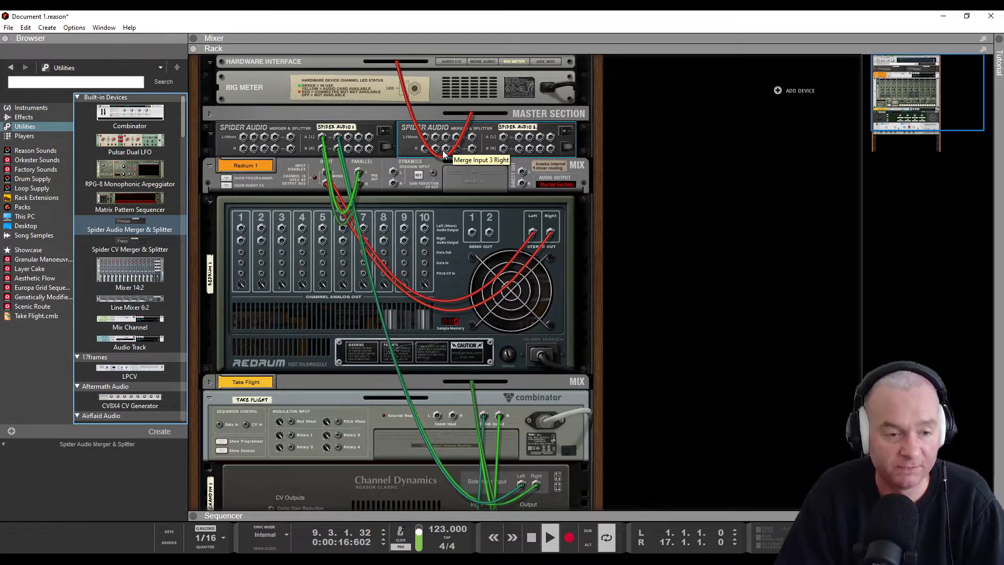
drag(368, 149, 503, 137)
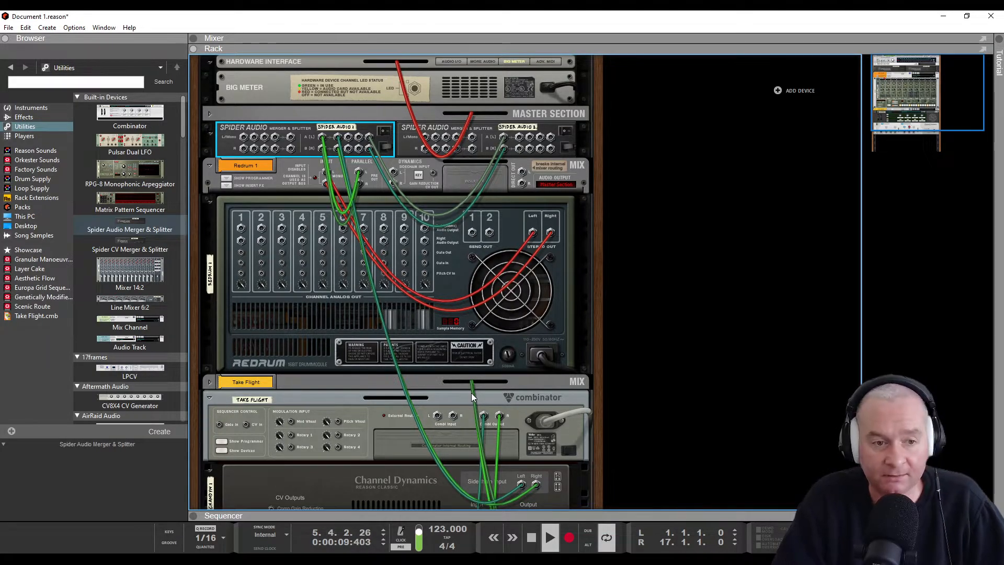
key(Tab)
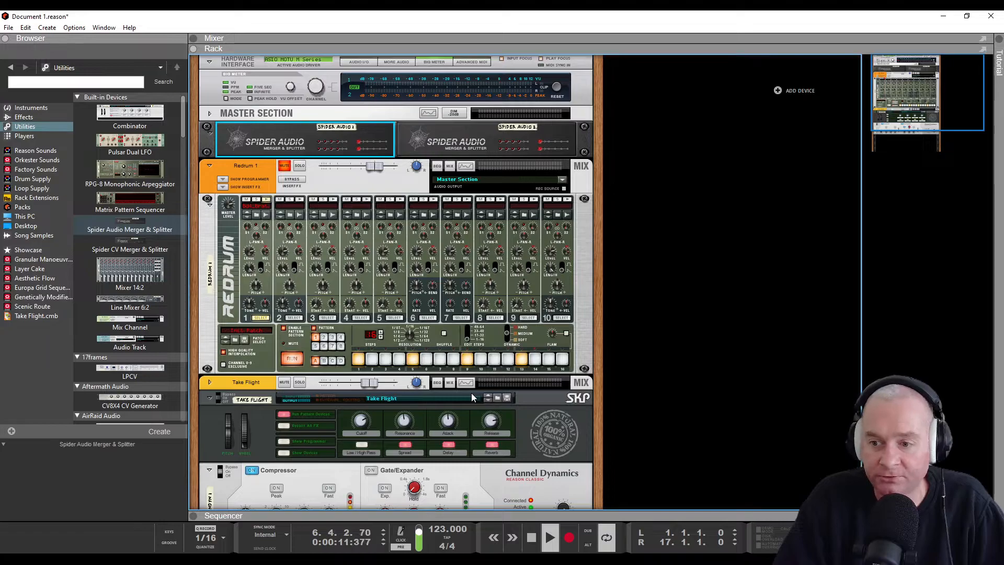
Play the song from the start, unmute the Redrum 1 mix channel, and stop playback back at the beginning
double_click(531, 538)
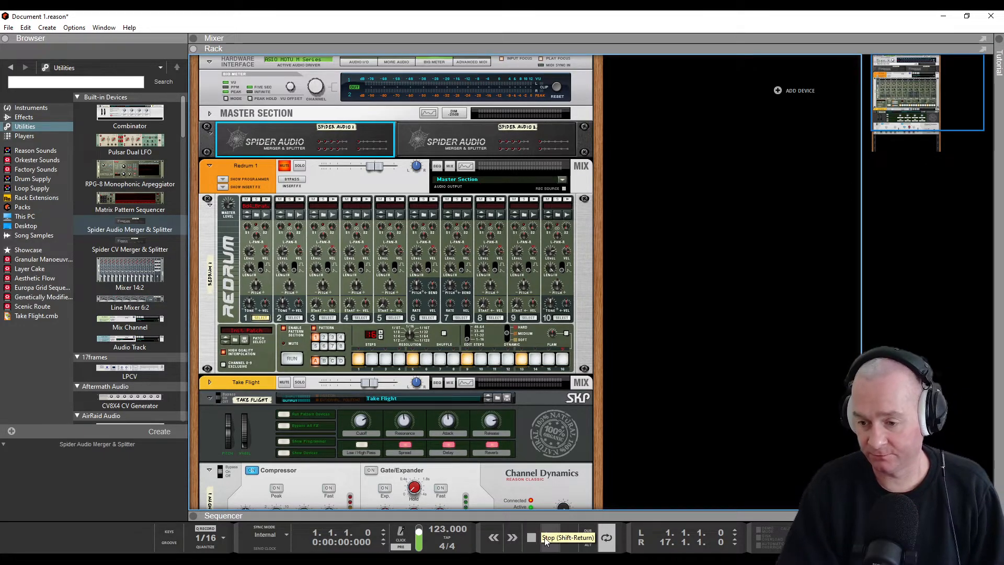
click(549, 537)
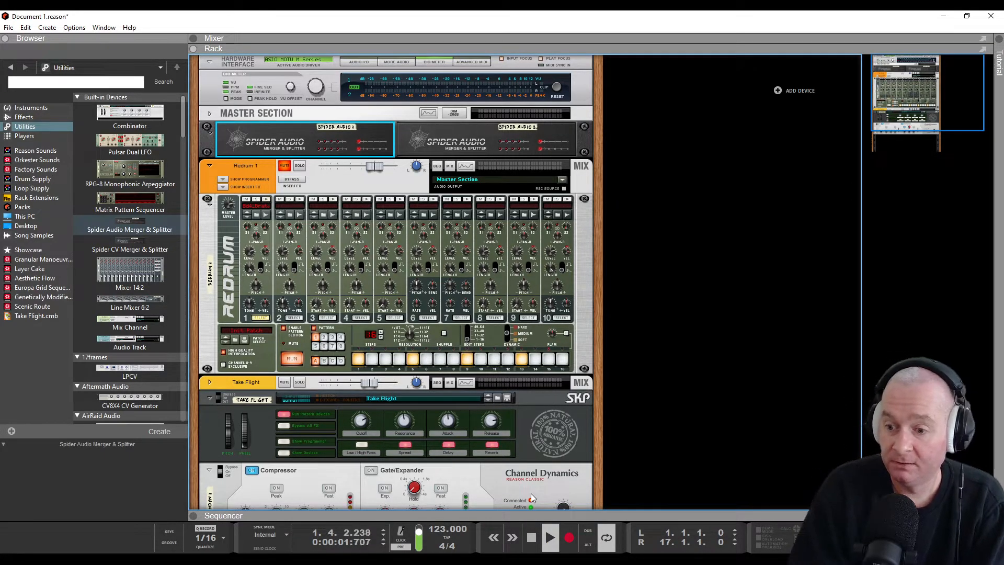
click(285, 167)
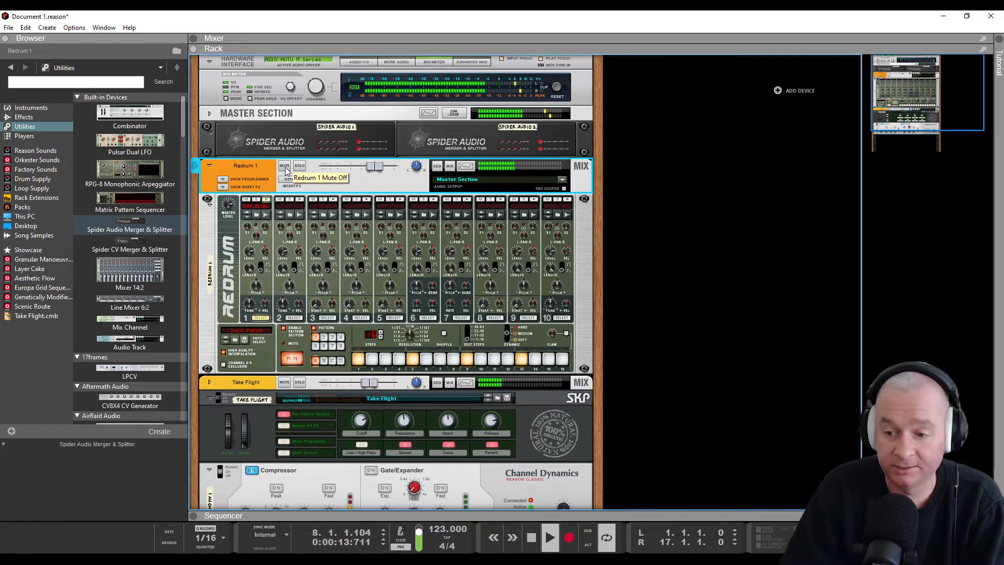
click(530, 537)
click(530, 537)
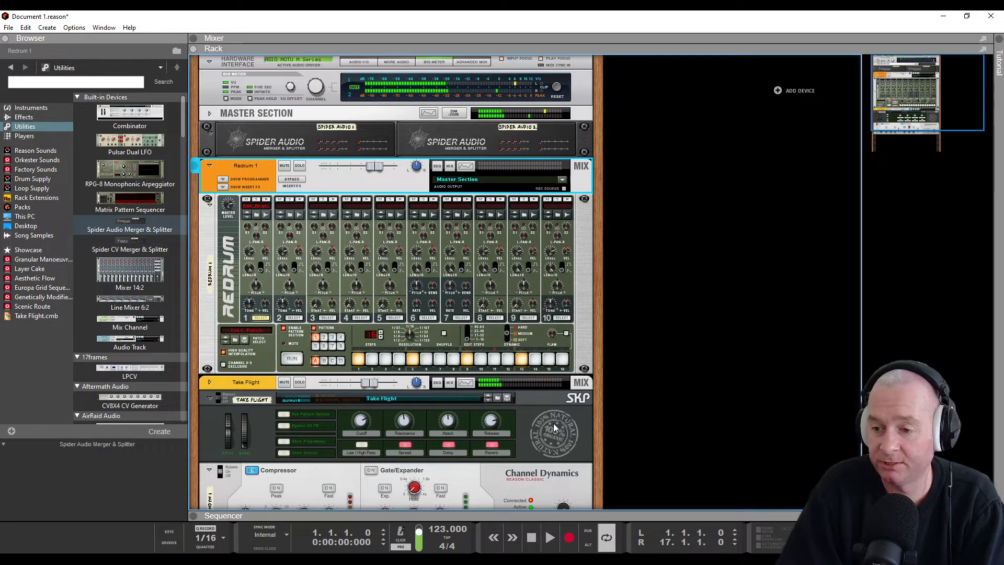
Select the Take Flight Combinator and examine the Channel Dynamics device beneath it
click(553, 422)
scroll(553, 423, down, 3)
scroll(554, 421, up, 3)
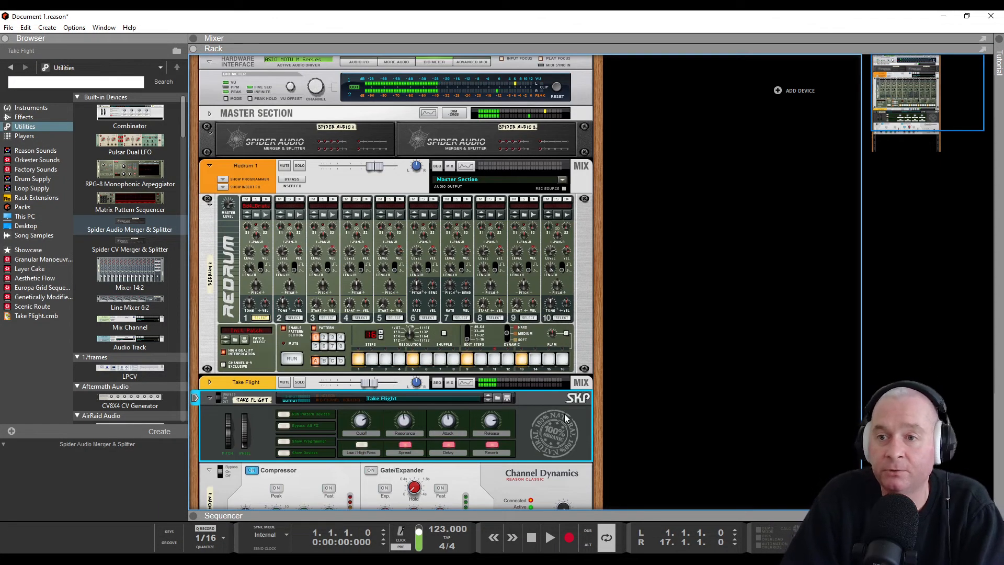
scroll(564, 413, down, 1)
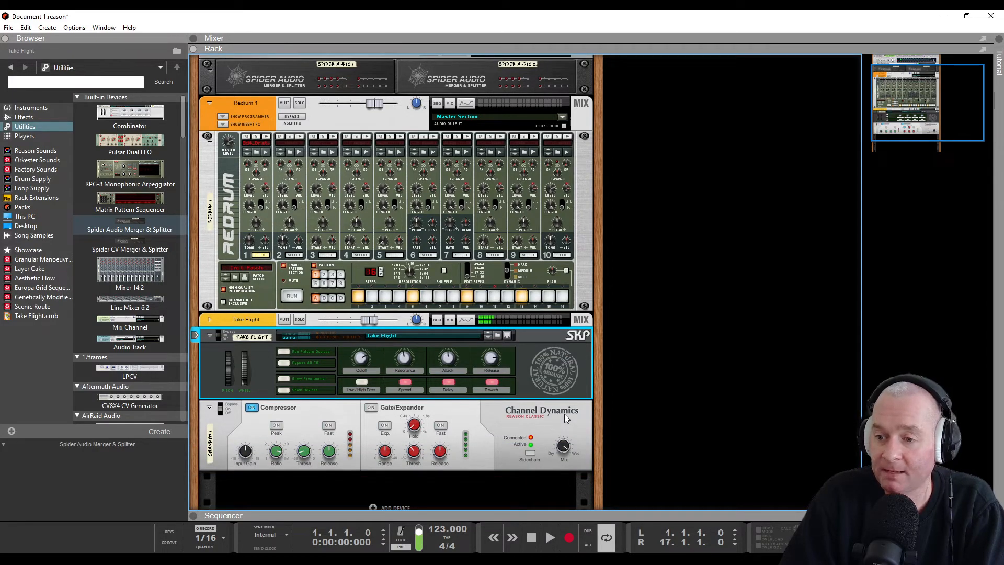